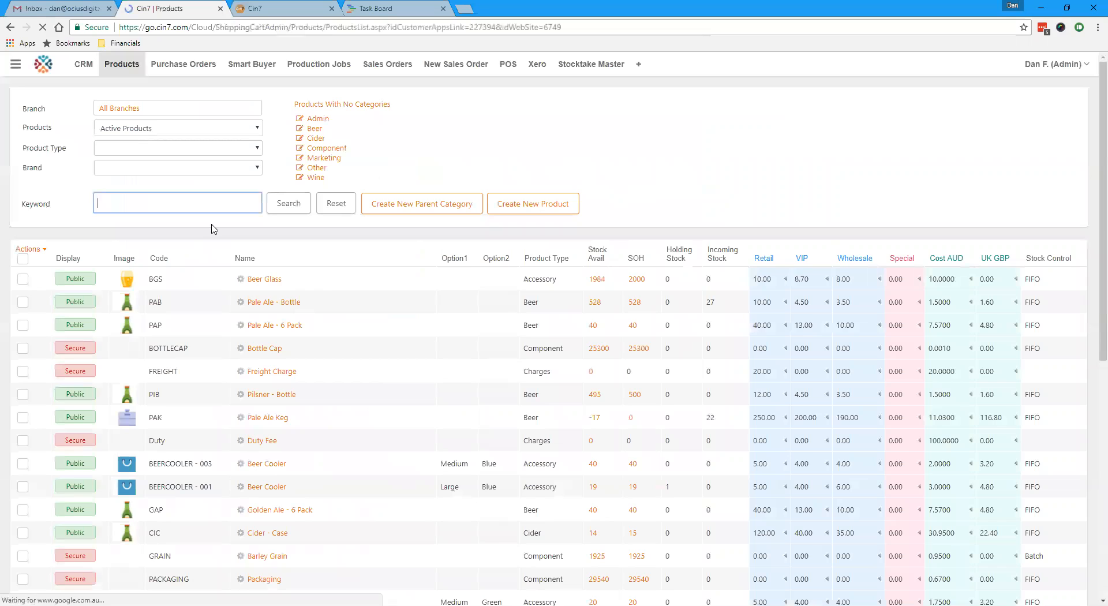
Step: Set up a product export that includes the Category and Sub Category fields along with the preselected product fields
click(43, 252)
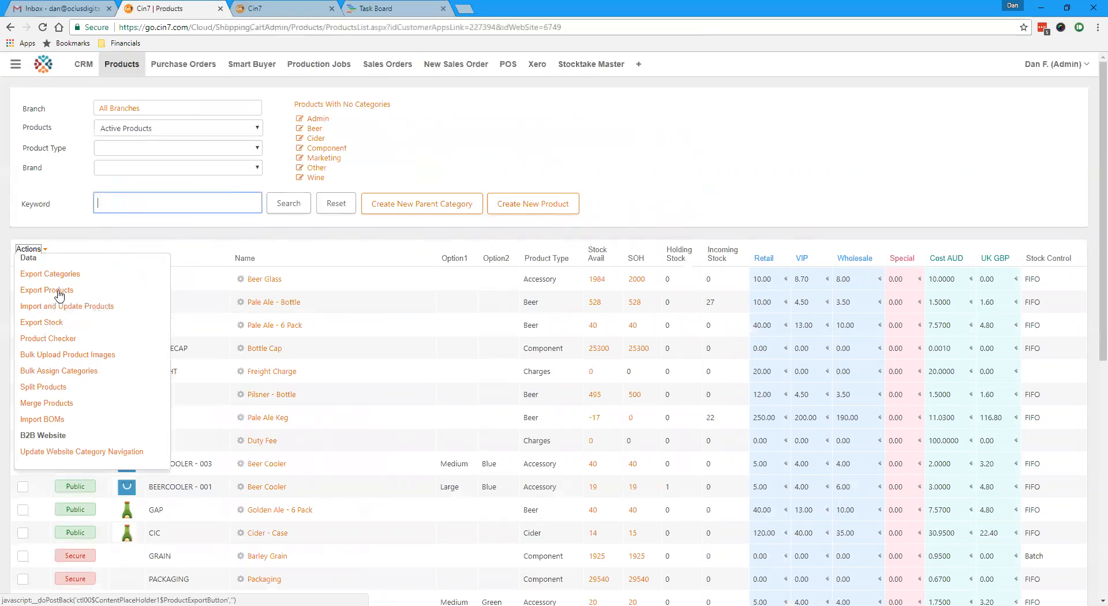
click(168, 276)
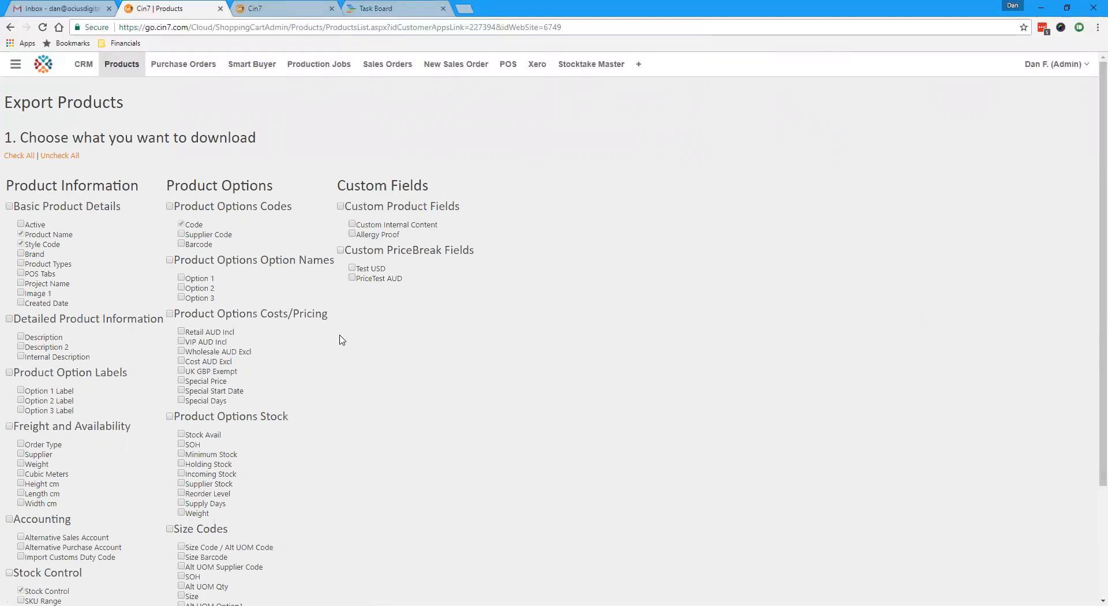
scroll(340, 340, down, 1)
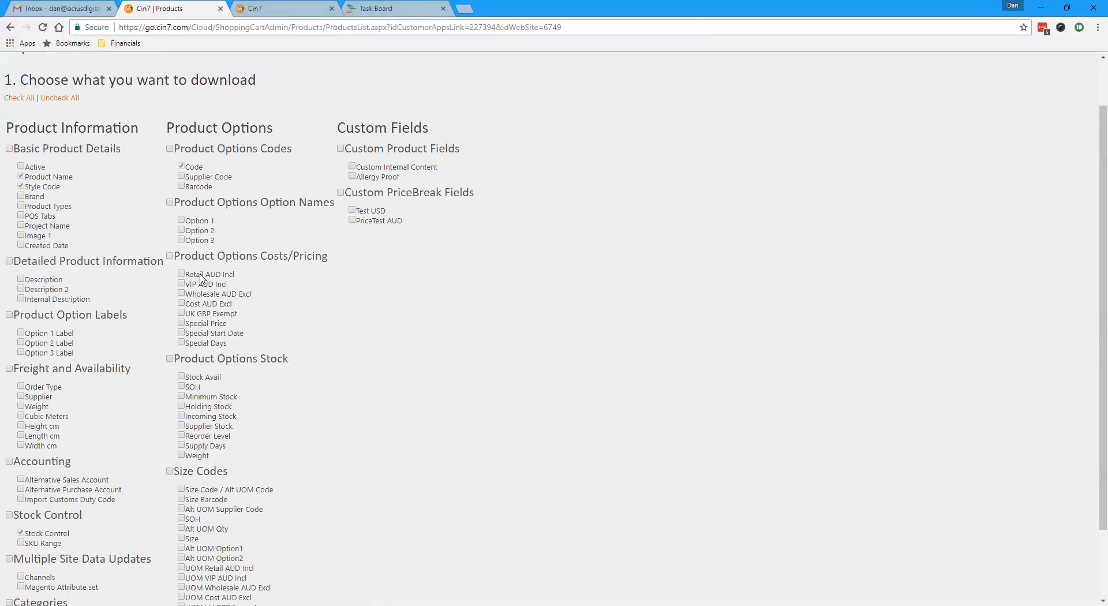
click(21, 186)
scroll(127, 341, down, 1)
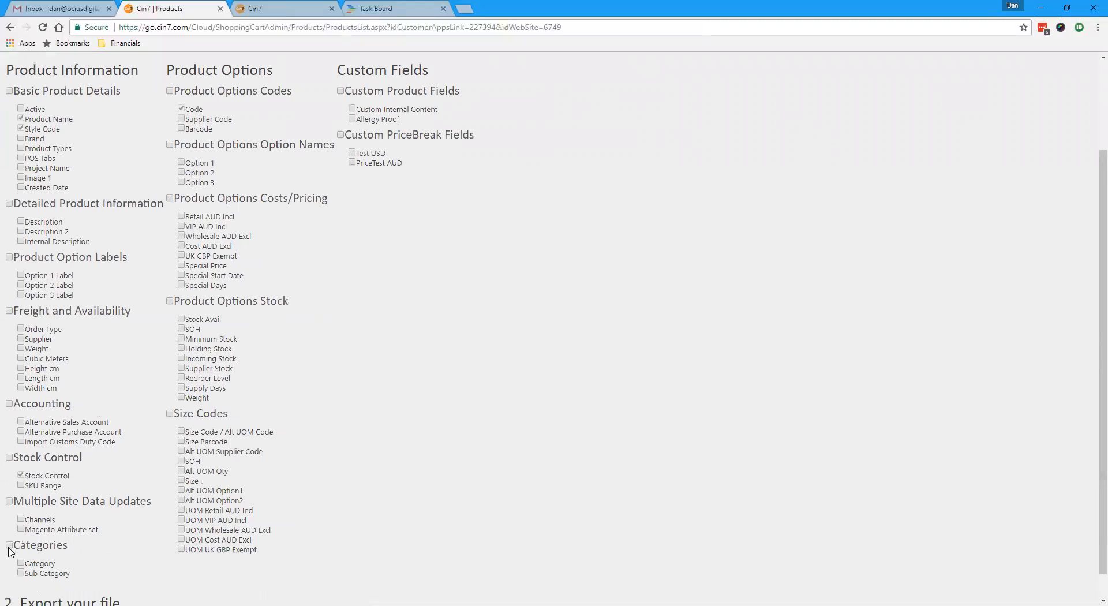
click(9, 545)
Step: Export the products to a CSV file and open the downloaded file
scroll(47, 567, down, 1)
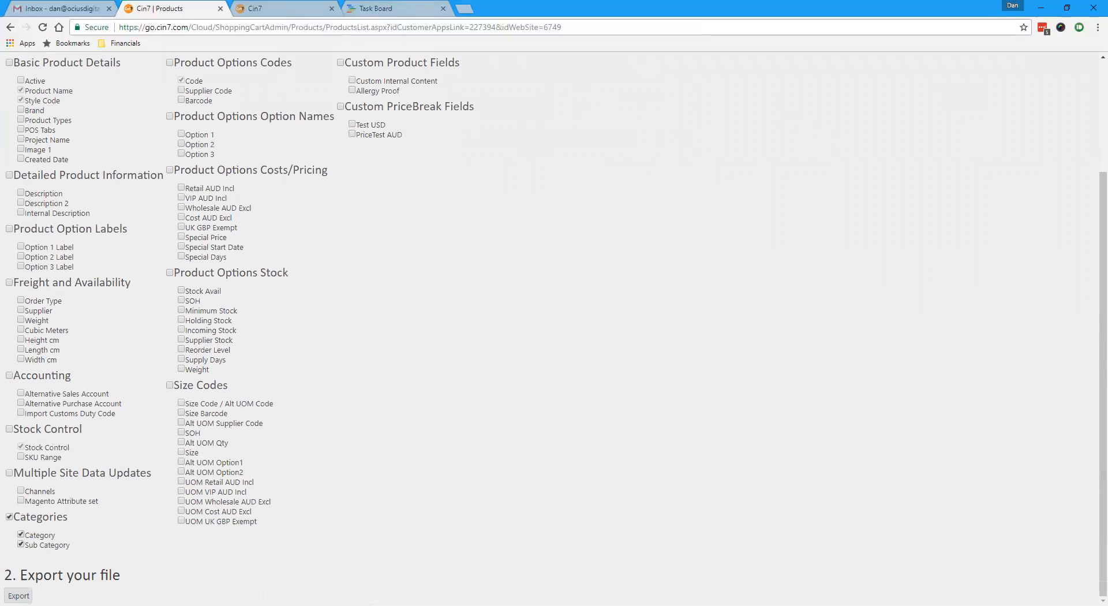
click(18, 596)
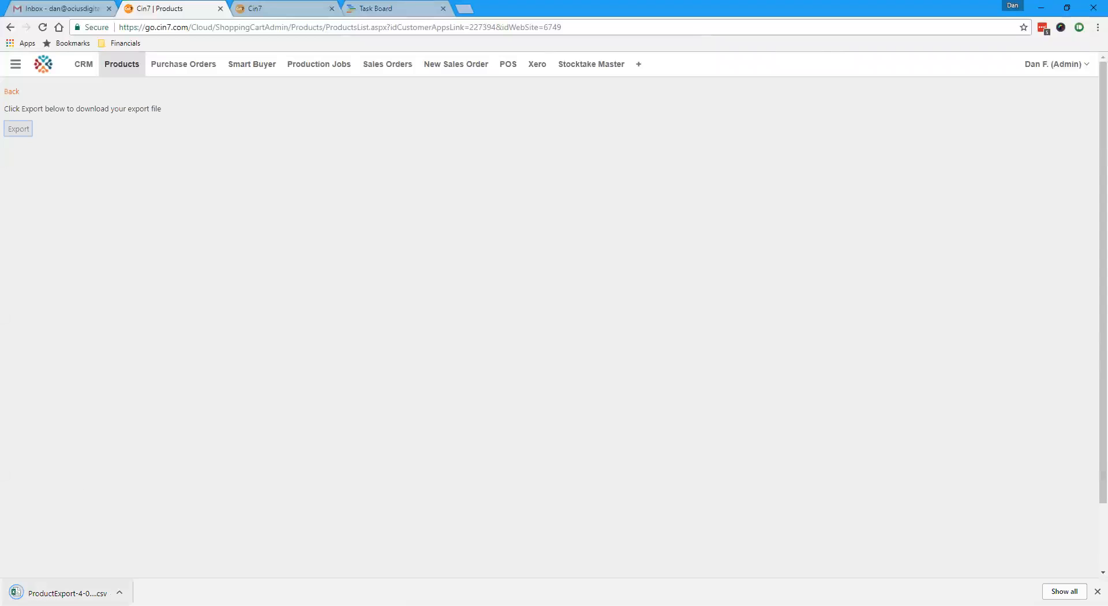
click(64, 591)
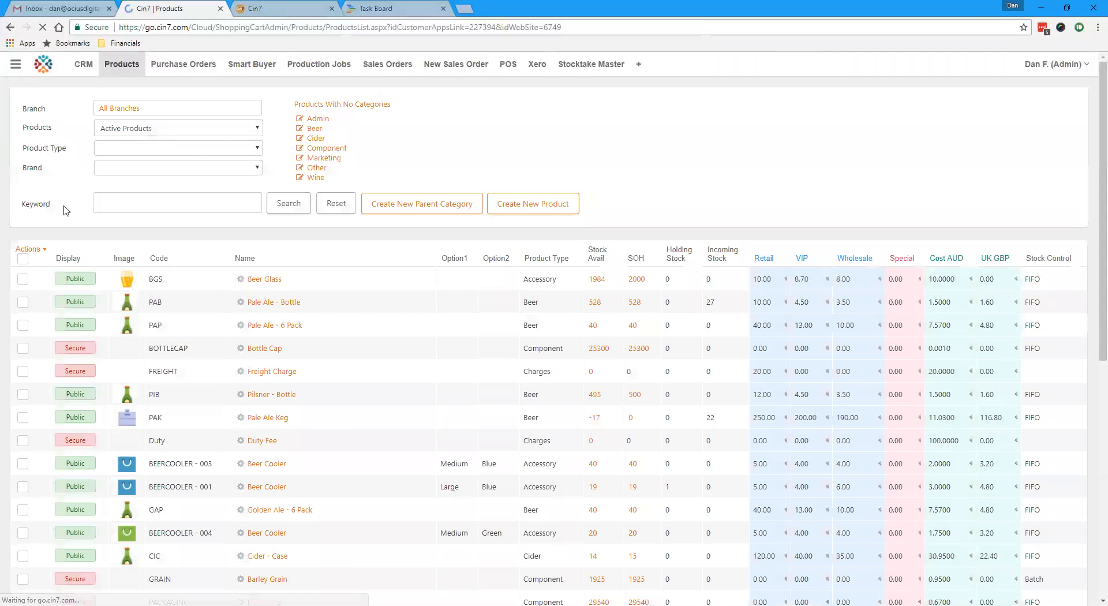
Step: Open the Import and Update Products page from the product list
click(44, 249)
click(42, 249)
click(41, 249)
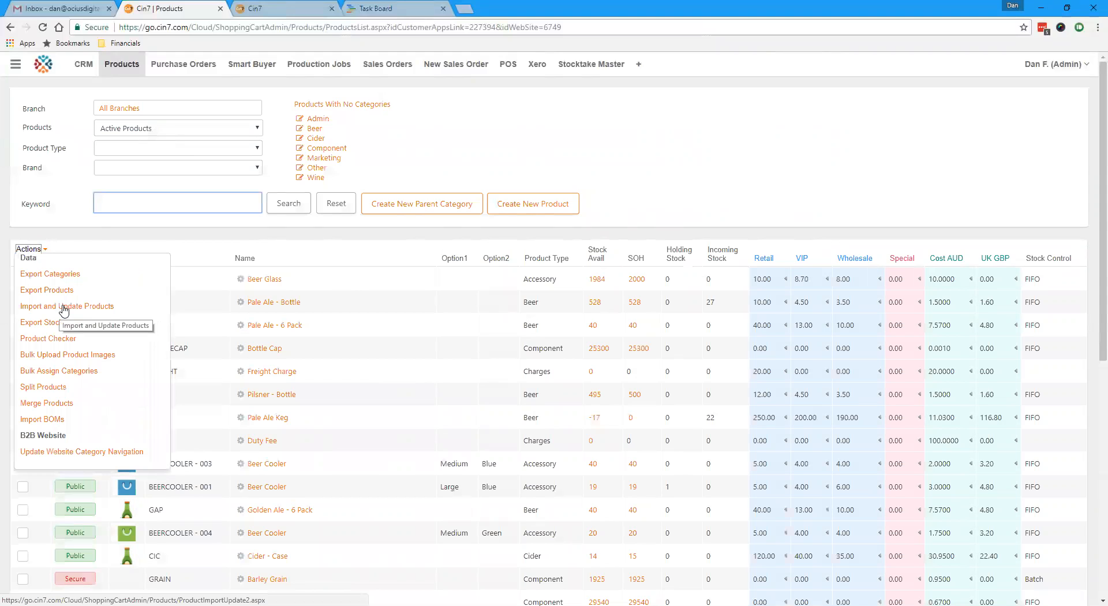
right_click(63, 307)
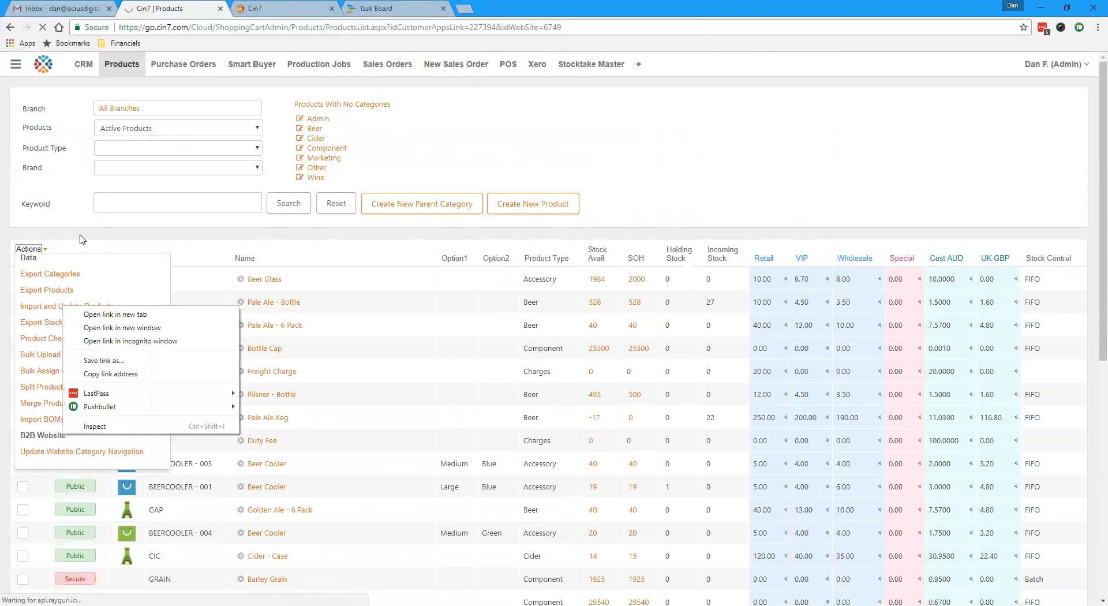
click(80, 235)
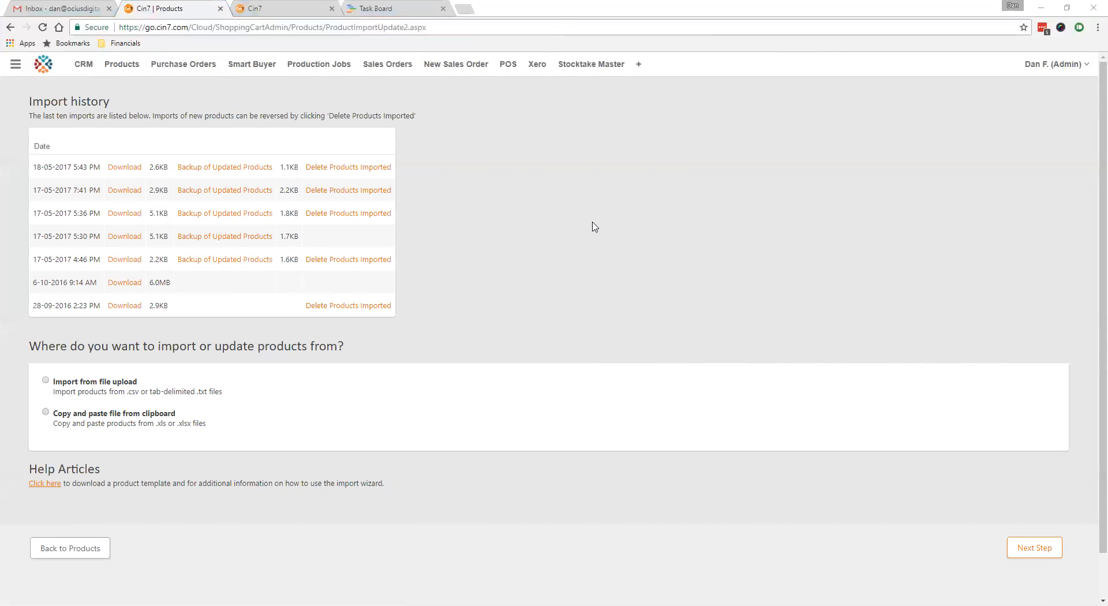
Step: Switch to the ProductExport-4-07-2017 workbook in Excel and autofit the width of all columns
key(alt+Tab)
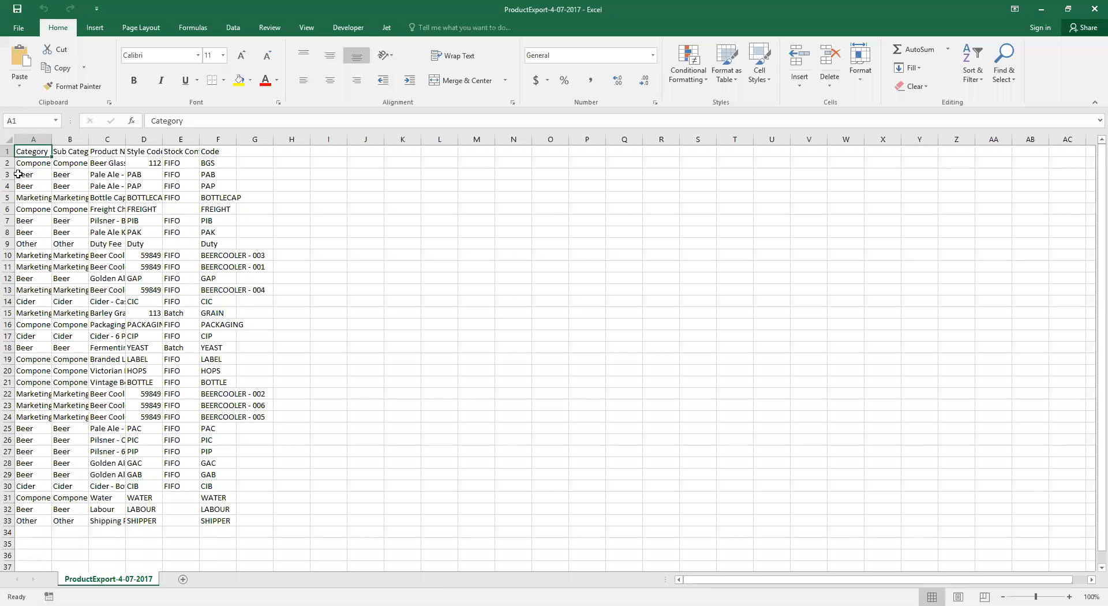
key(ctrl+a)
double_click(49, 141)
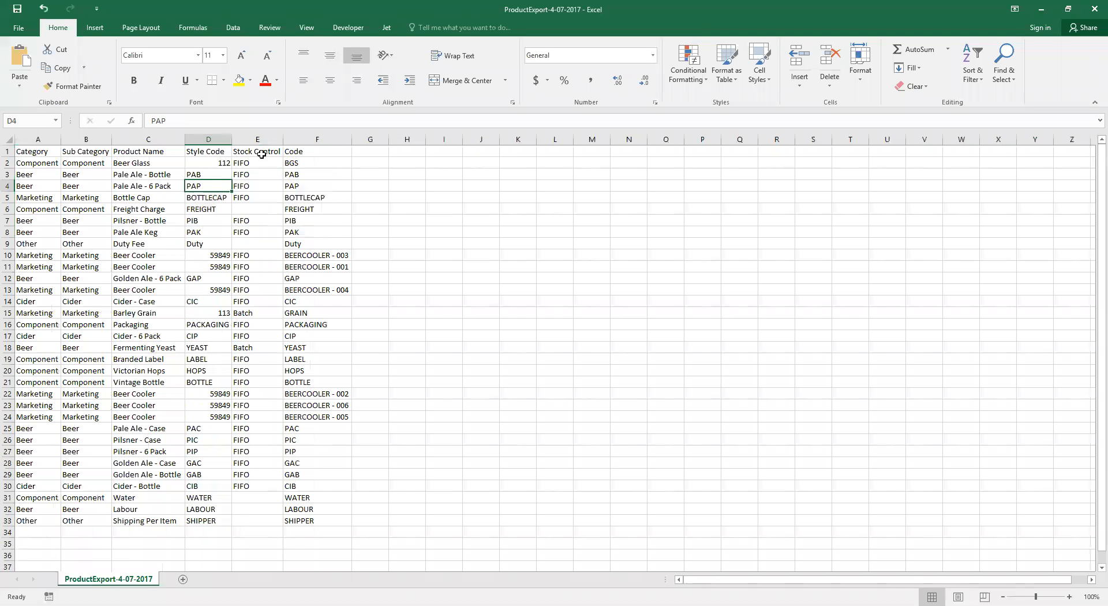
Step: Review the Style Code, Code, Category and Sub Category columns of the exported product data
drag(209, 186, 208, 323)
drag(318, 175, 319, 324)
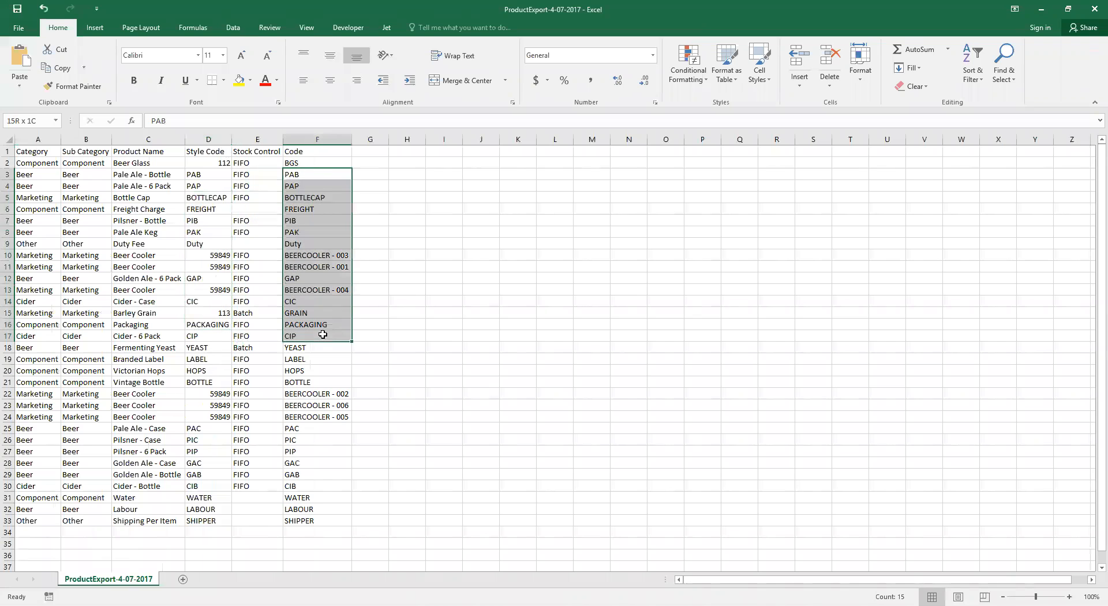
click(311, 163)
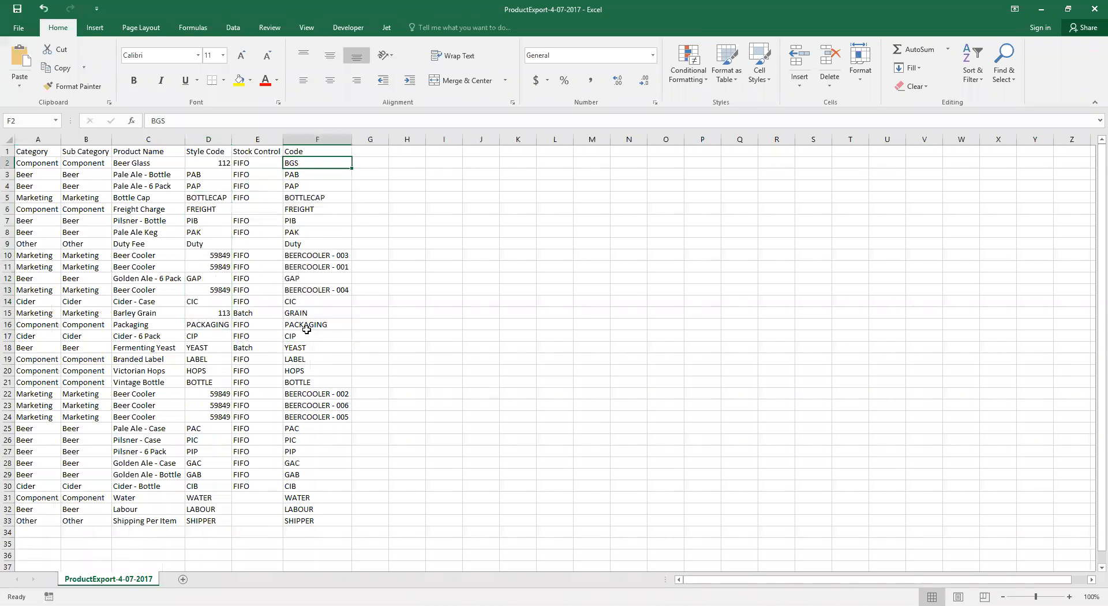
drag(37, 165, 28, 235)
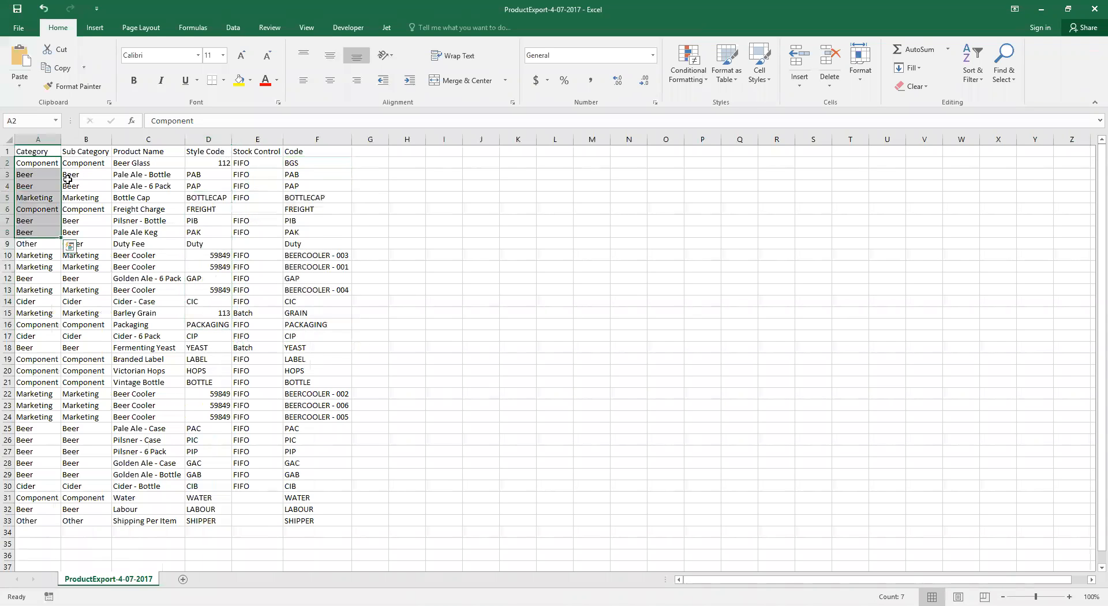
drag(68, 183, 59, 255)
click(81, 311)
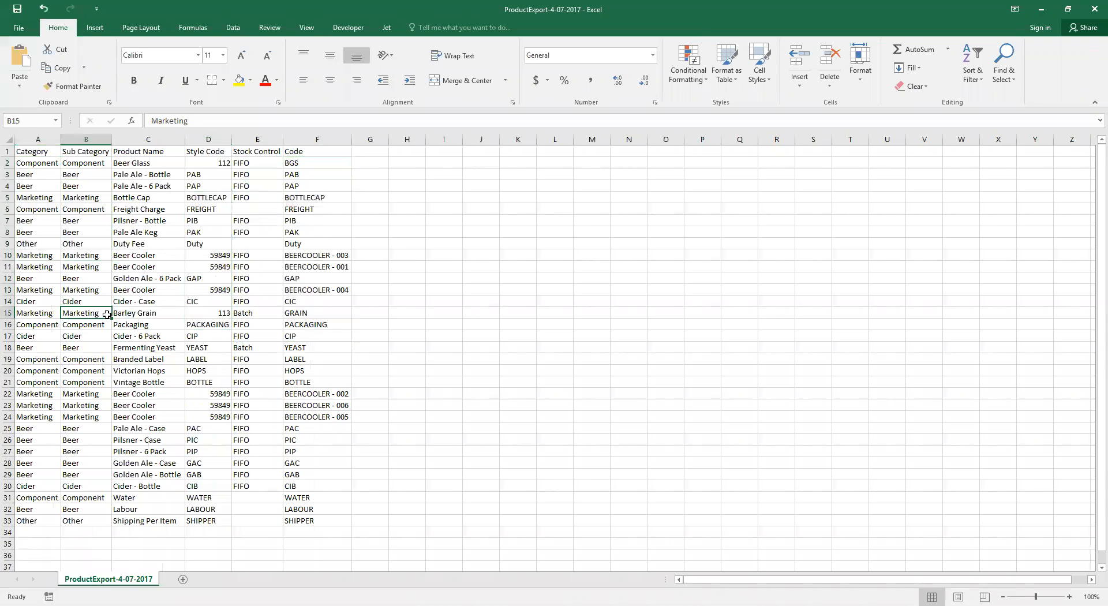
Step: Delete all product rows from Freight Charge in row 6 down to the last row, 33
click(7, 211)
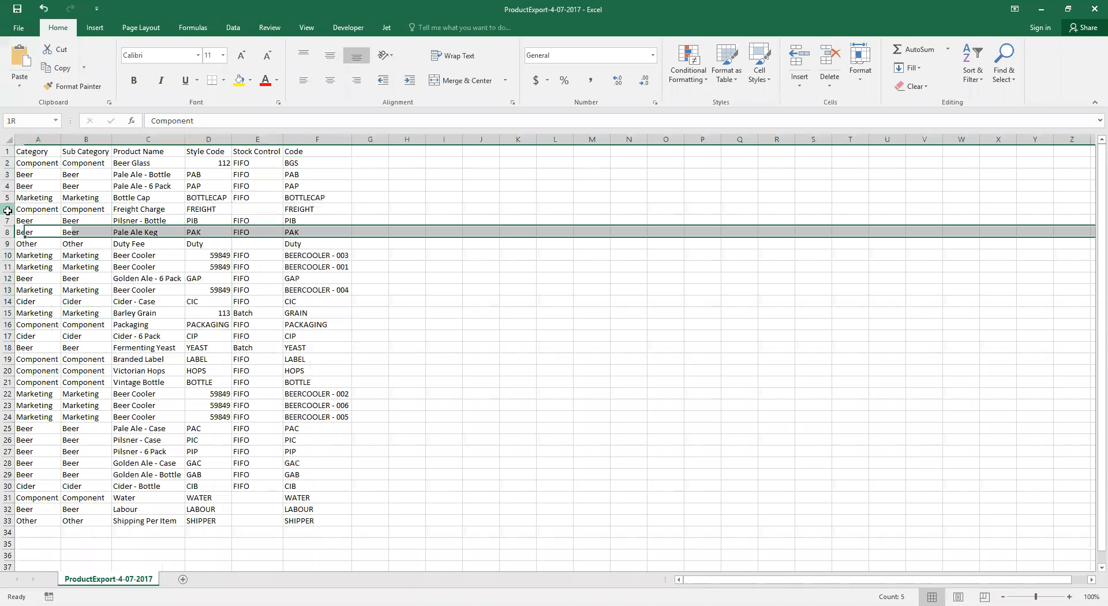
key(ctrl+shift+Down)
key(shift+F10)
key(d)
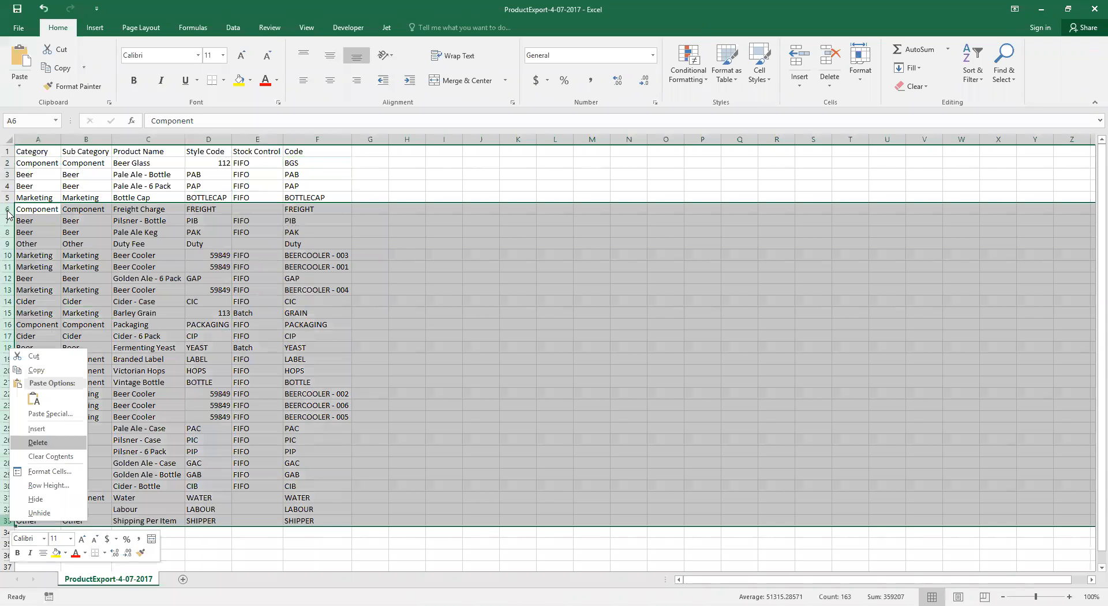
click(243, 241)
click(149, 196)
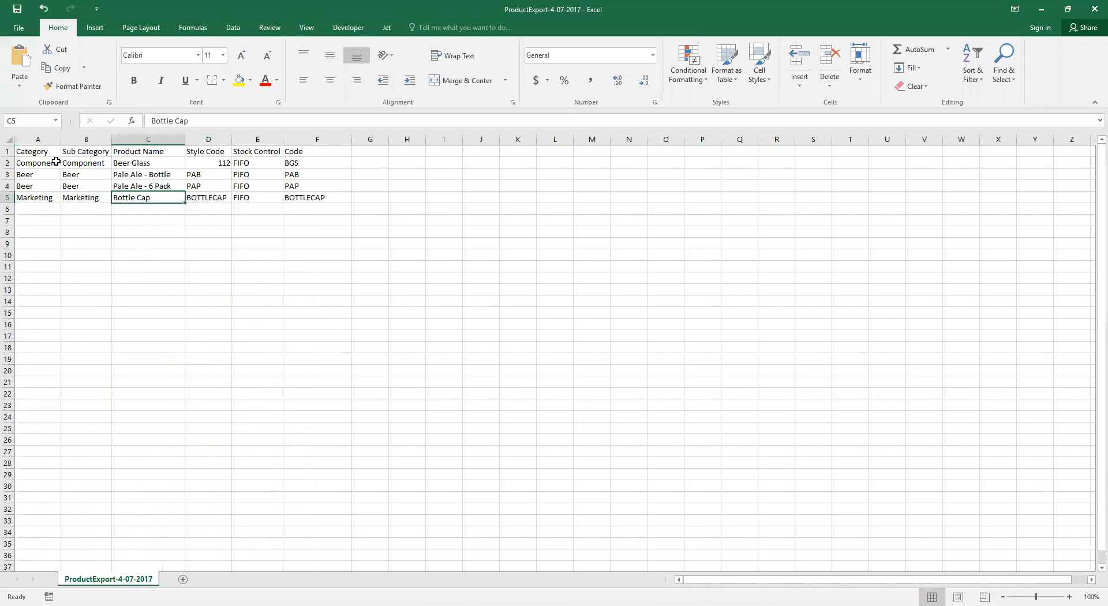
Step: Copy the Component category and sub category from the Beer Glass row onto the Bottle Cap row
drag(57, 165, 86, 164)
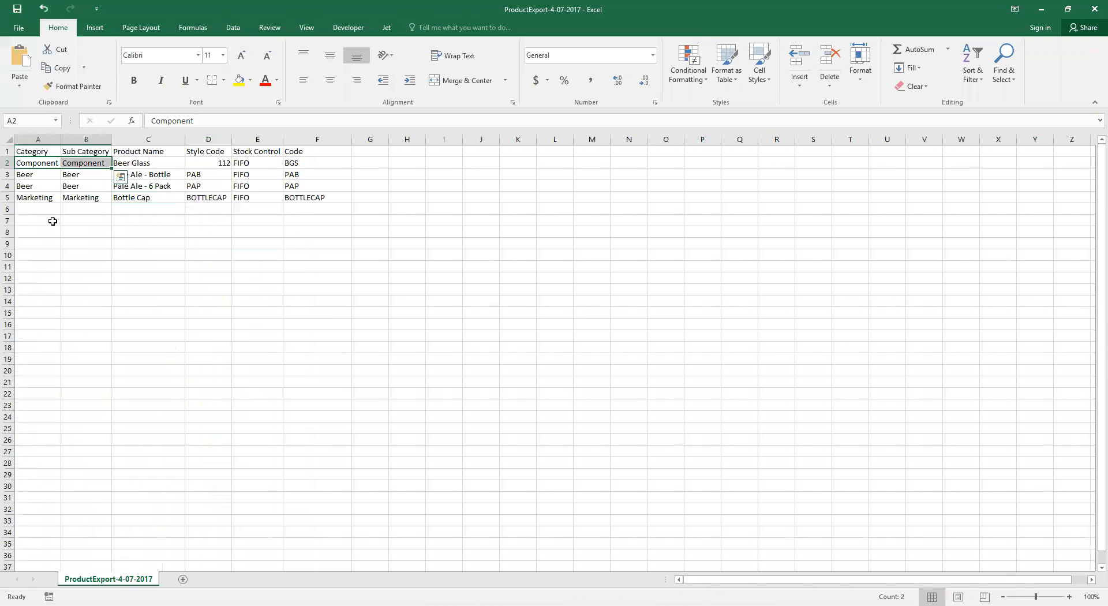
key(ctrl+c)
click(40, 200)
key(ctrl+v)
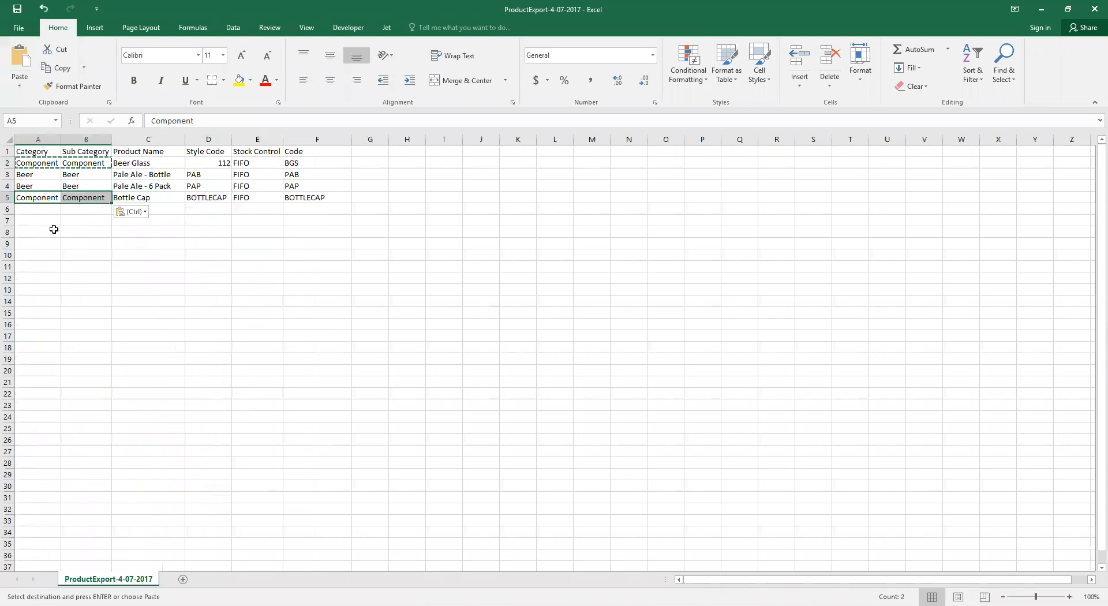
click(56, 220)
click(66, 208)
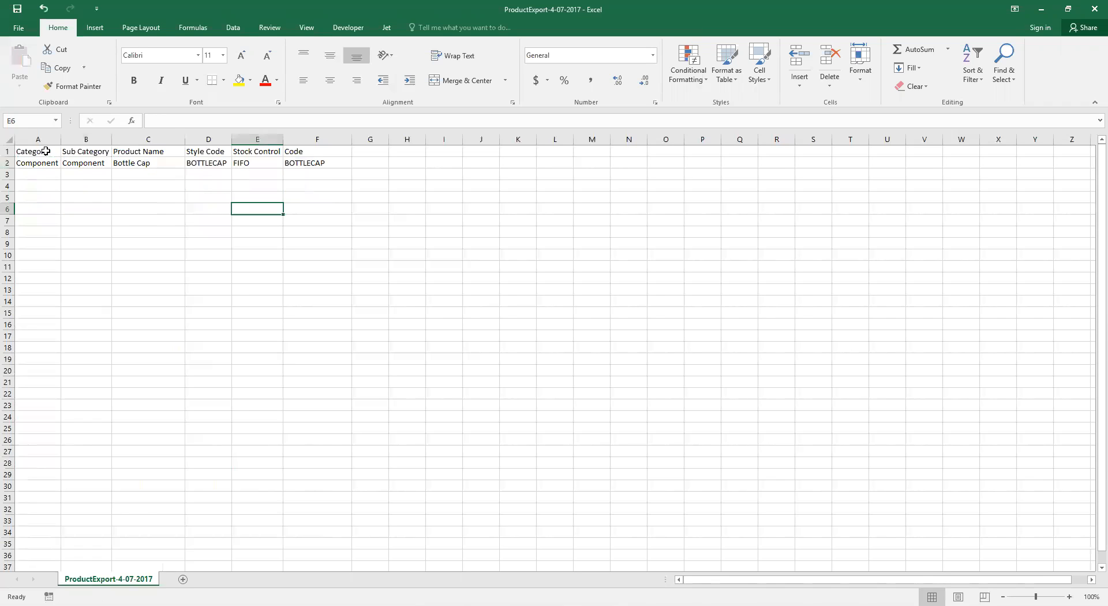
Step: Copy only the header and Bottle Cap rows and paste them into Cin7's product import as the clipboard source
drag(46, 152, 291, 163)
key(ctrl+c)
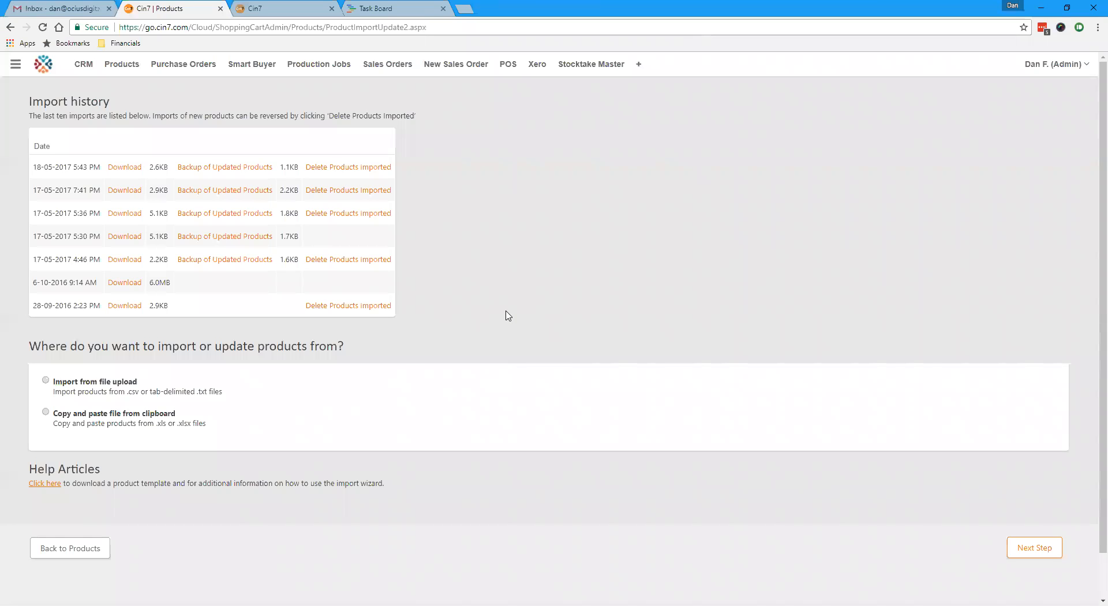
click(46, 413)
scroll(196, 432, down, 1)
click(193, 394)
key(ctrl+v)
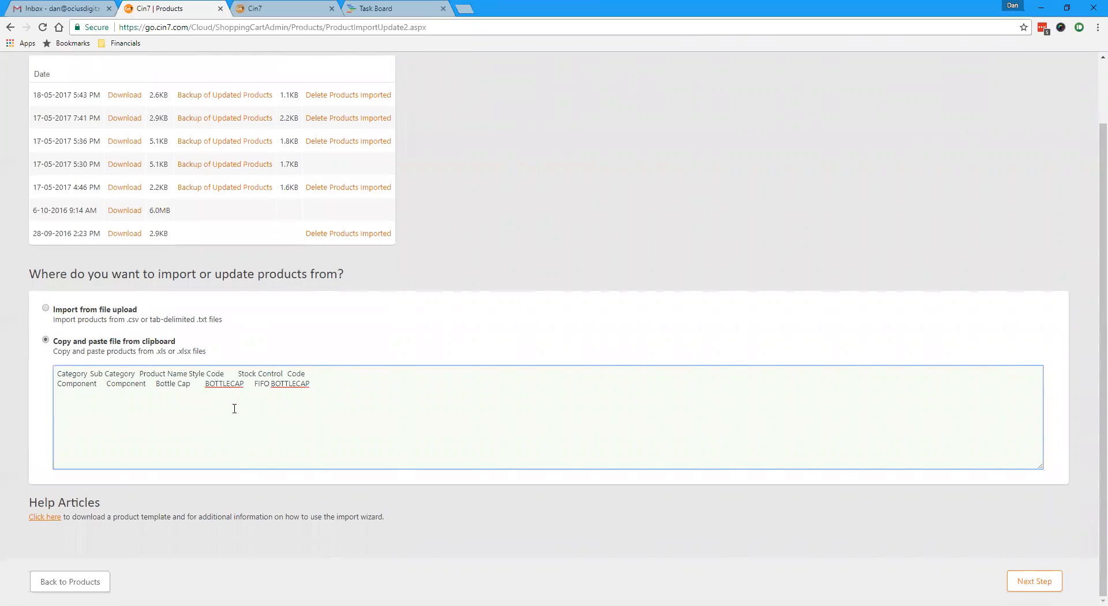
Step: Accept the suggested column matches and the Group by Code option for the import, and dismiss the message notification
click(1034, 581)
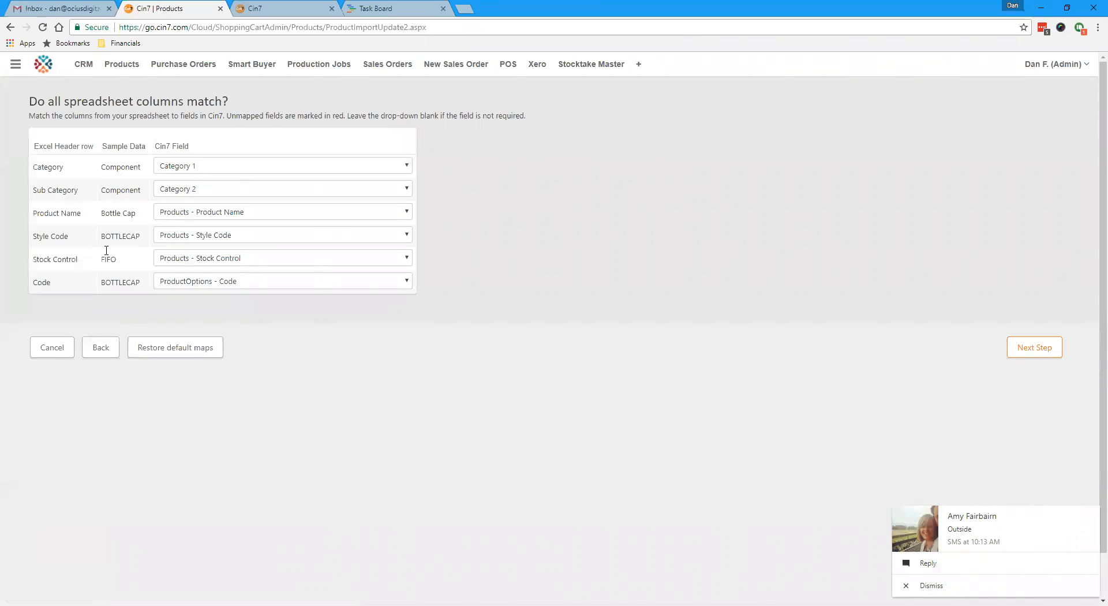
click(1033, 350)
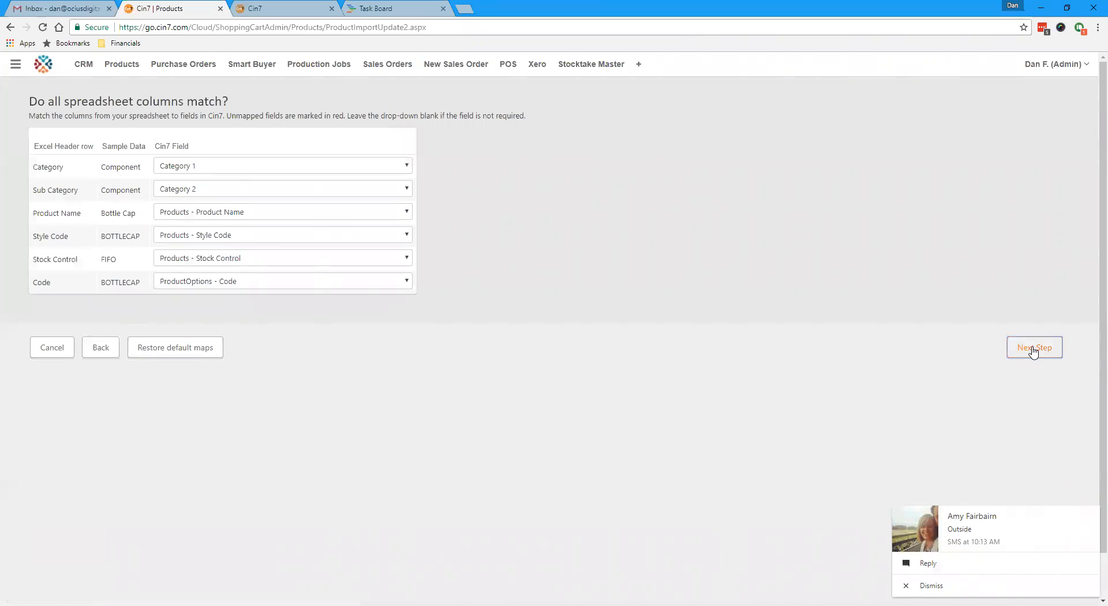
click(1033, 348)
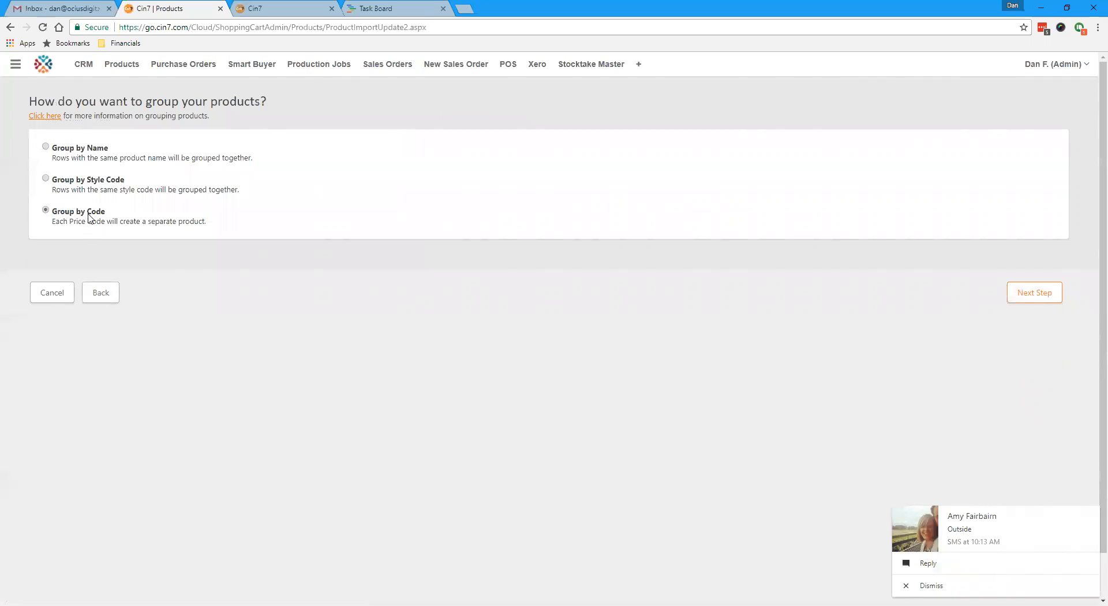
click(1018, 293)
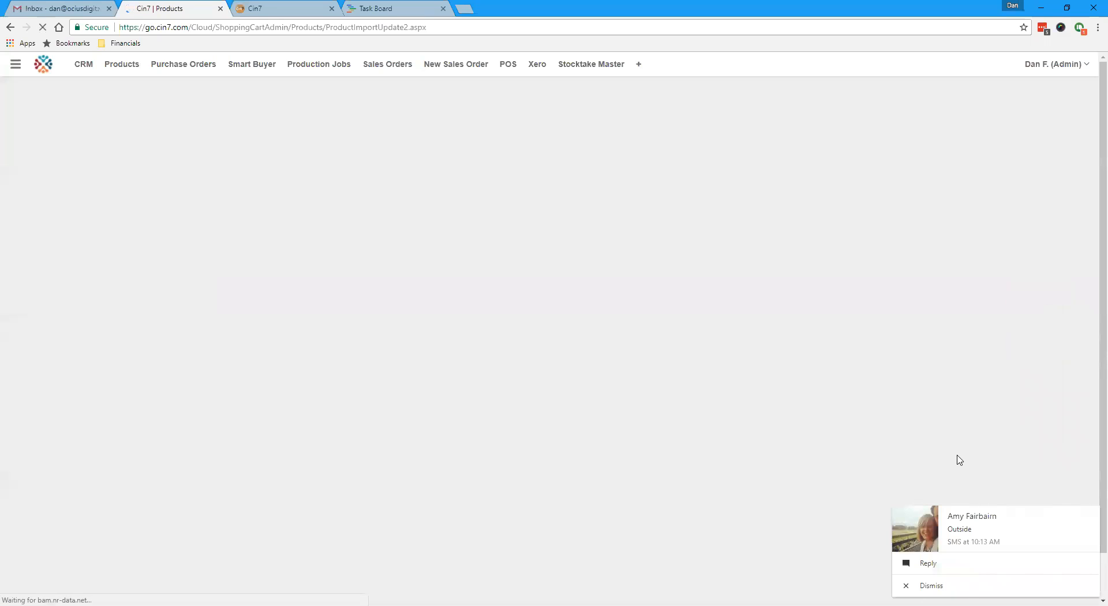
click(926, 585)
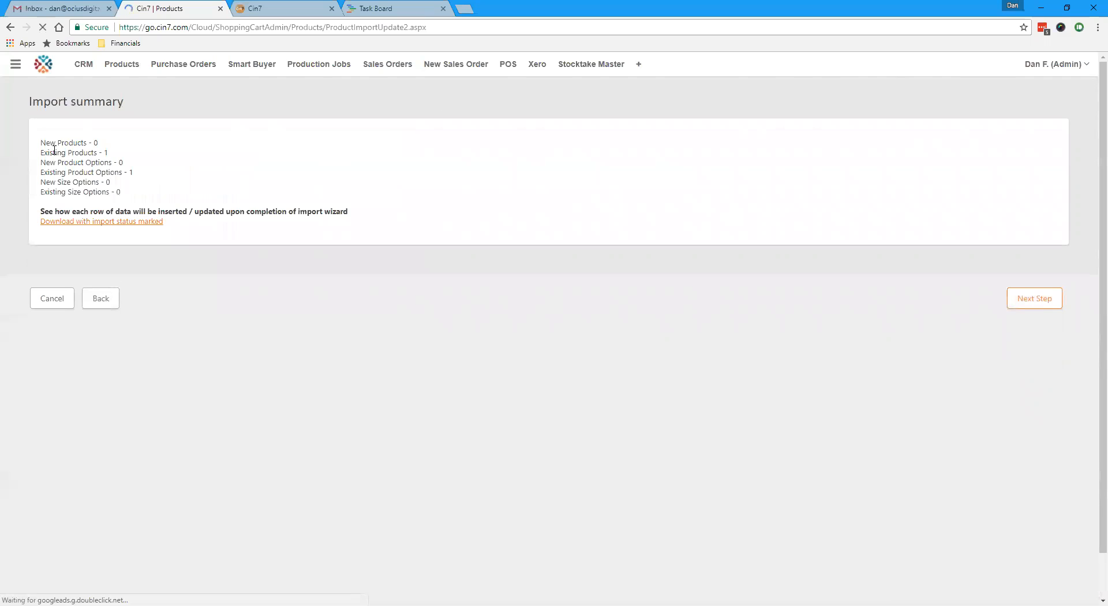
Step: Proceed past the import summary, run the product import and finish back to the products
click(1011, 298)
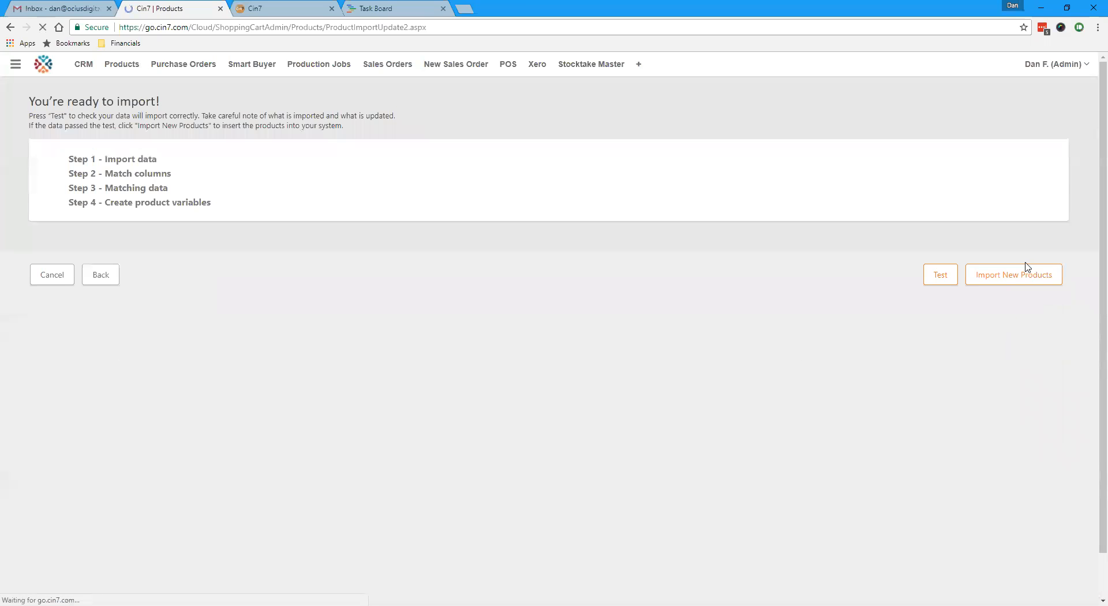
click(1026, 276)
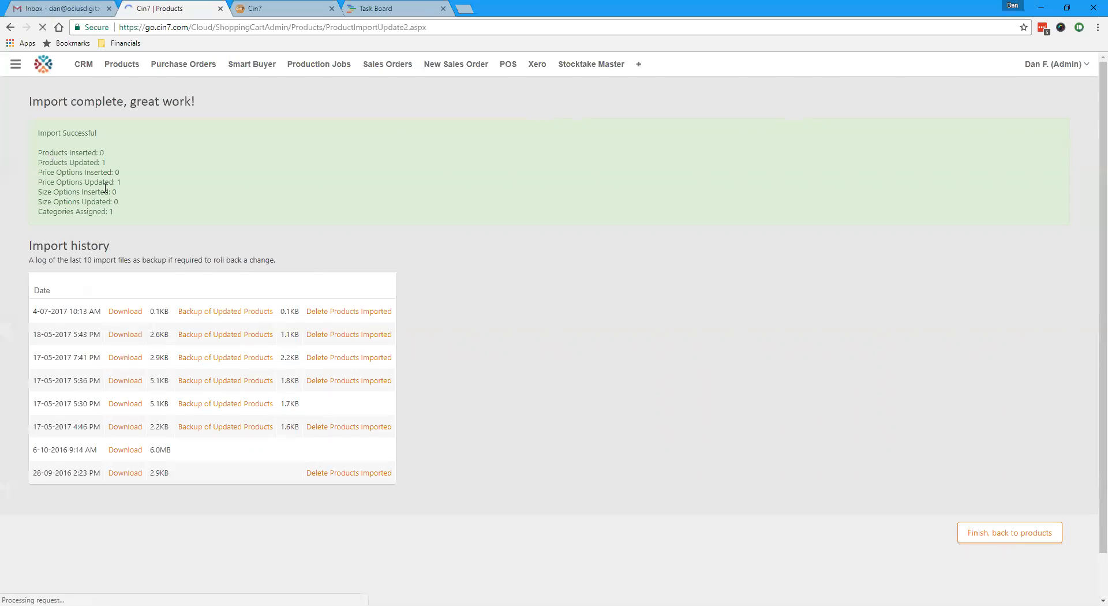
click(1011, 534)
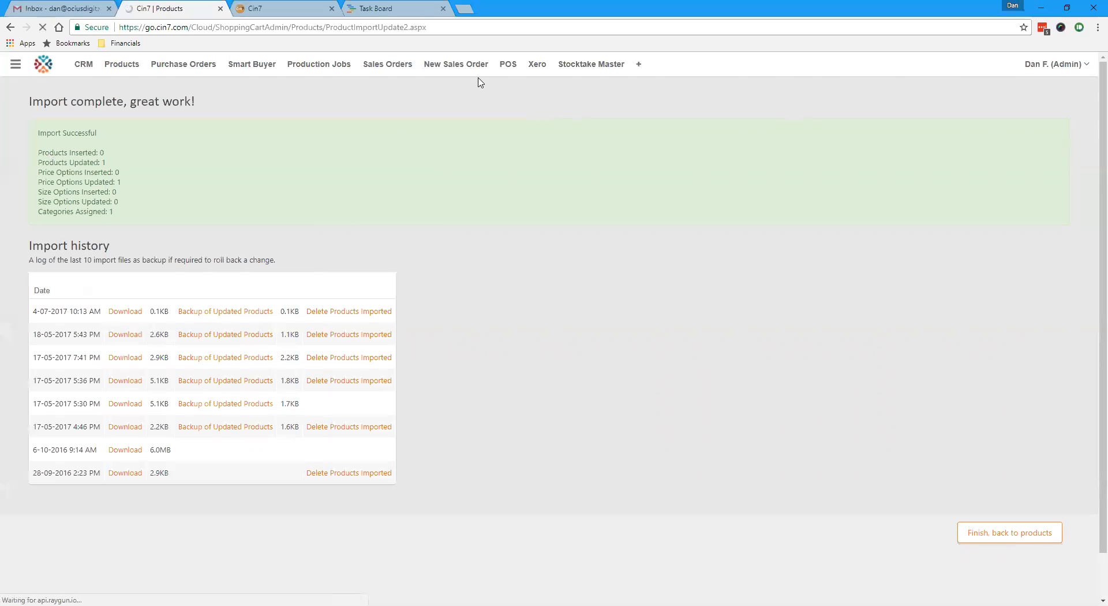